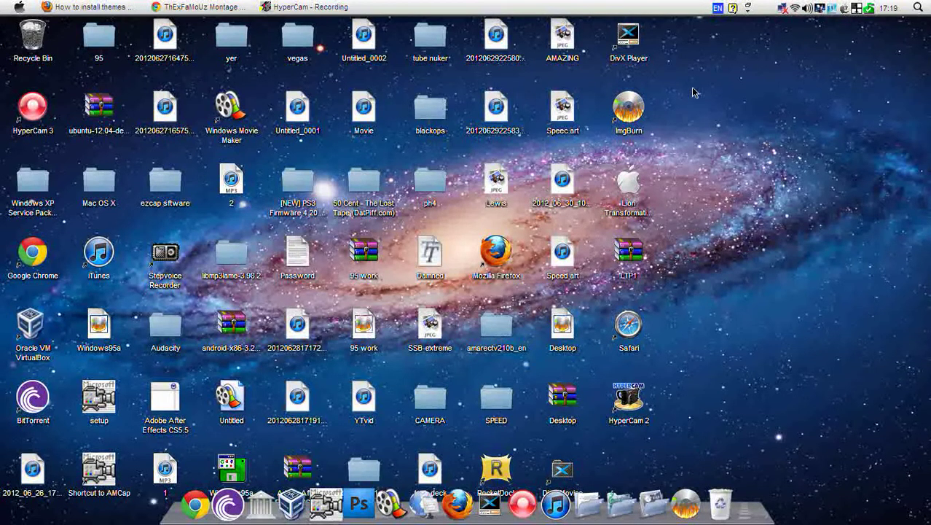
Step: Preview the Windows XP theme in Display Properties, then switch back to the Lion theme and accept it
drag(692, 89, 734, 145)
right_click(711, 81)
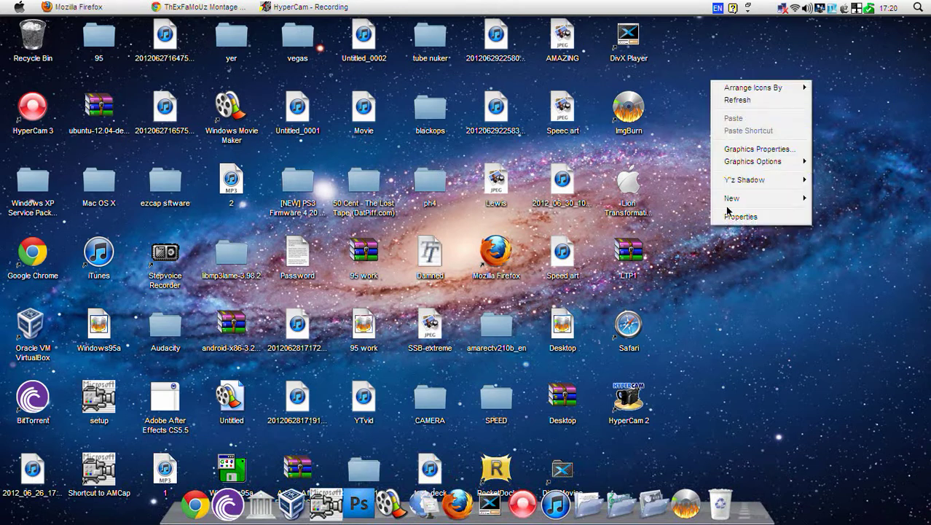
click(736, 216)
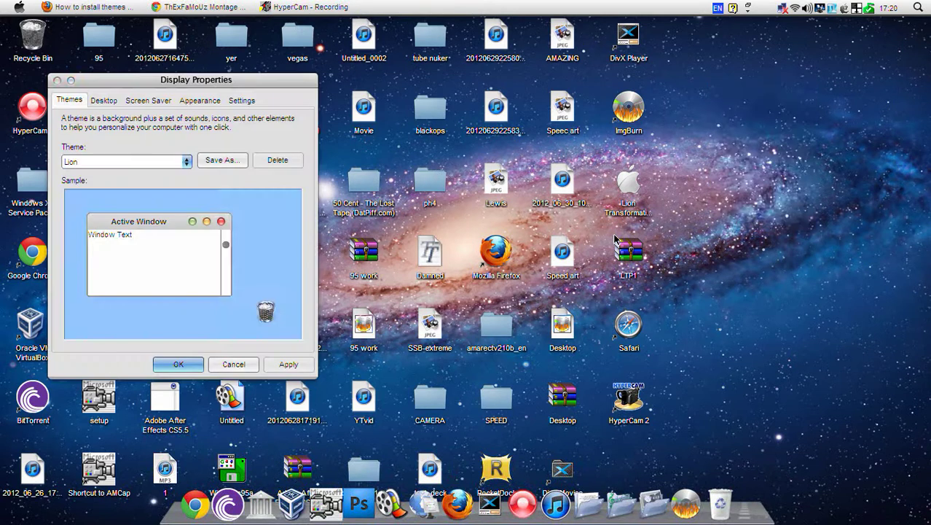
click(185, 163)
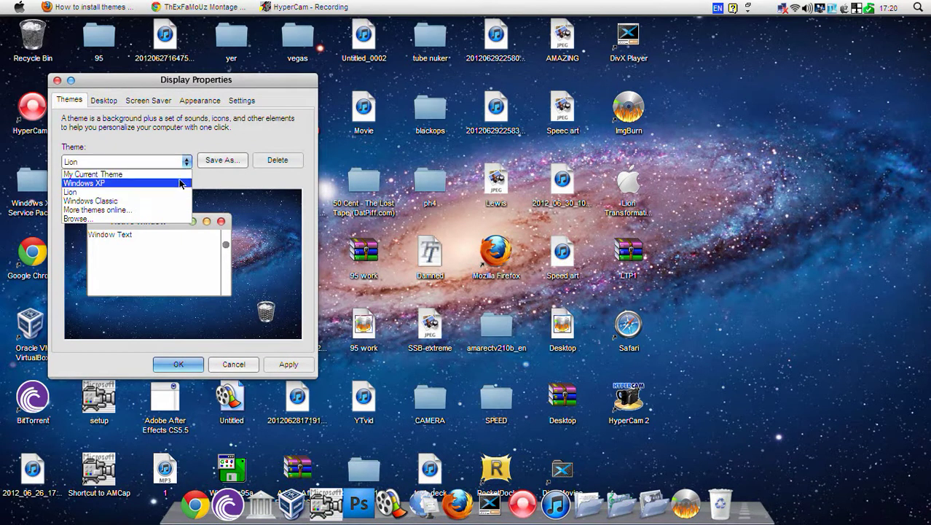
click(180, 184)
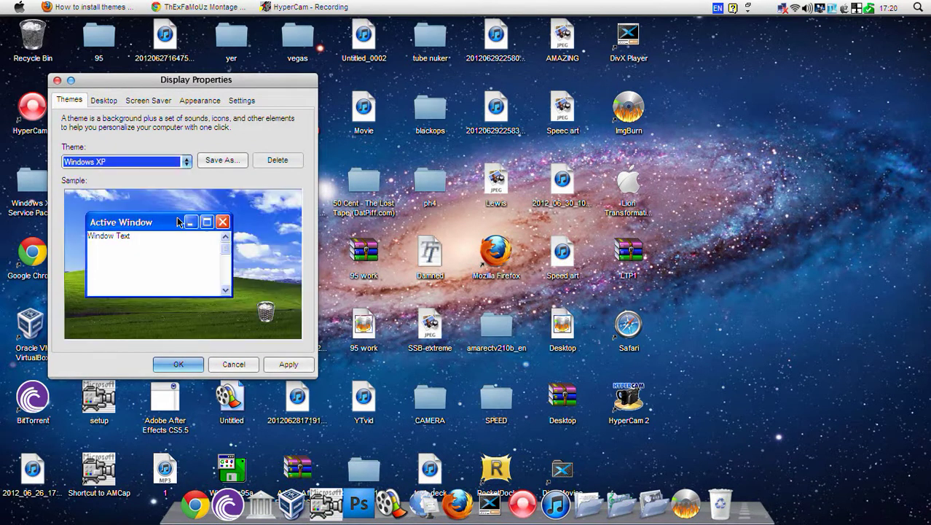
click(169, 162)
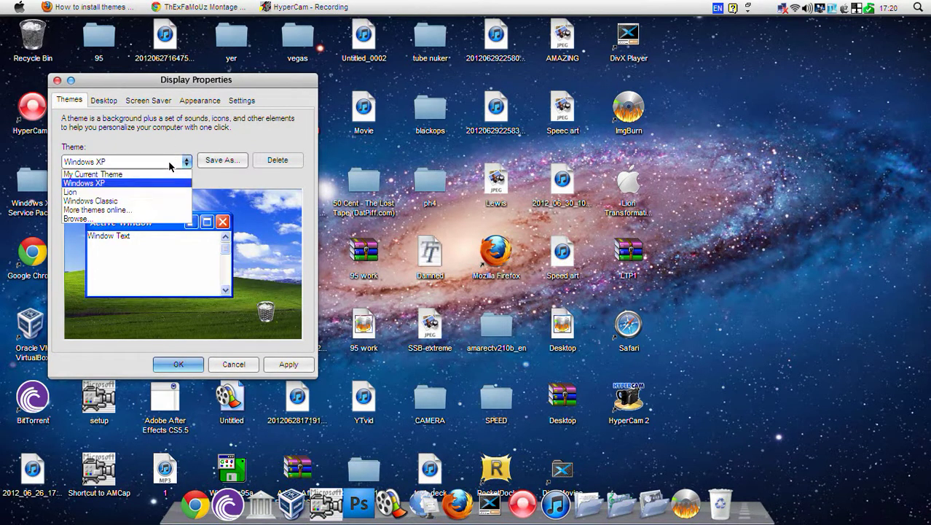
click(153, 194)
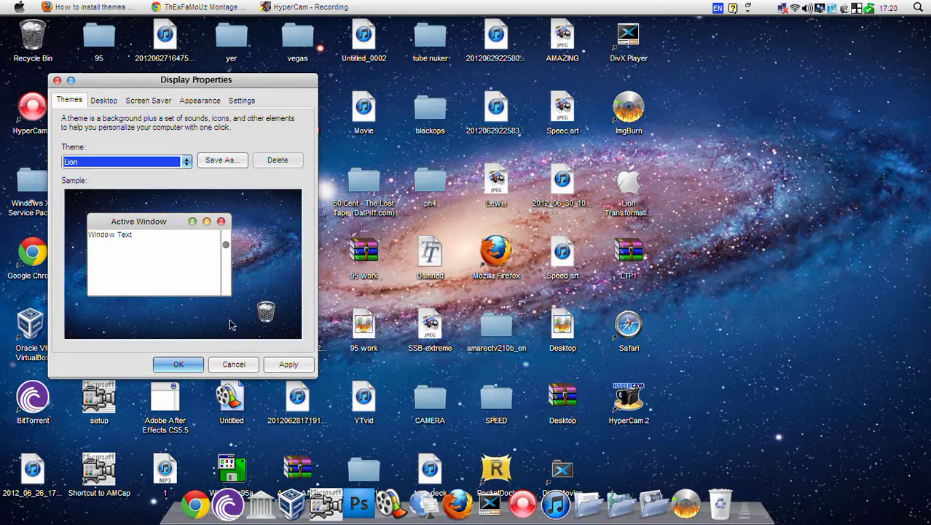
click(295, 368)
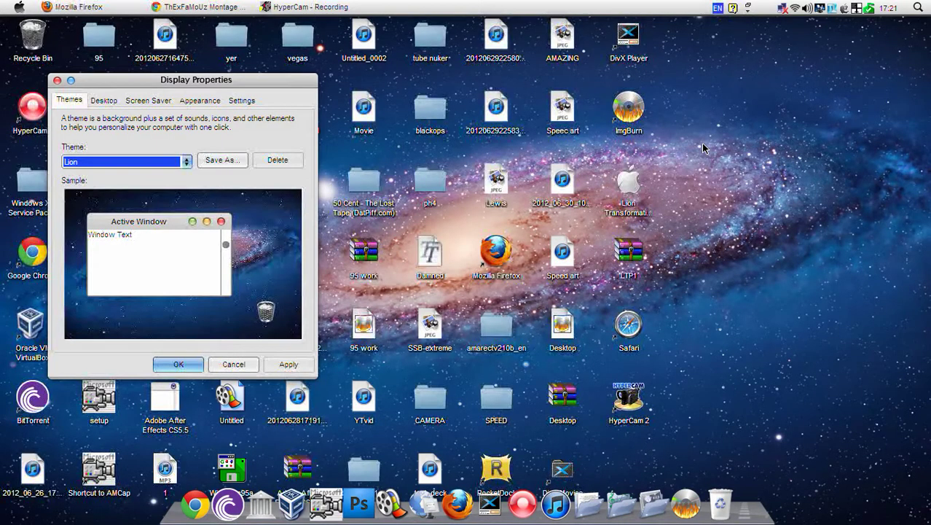
click(161, 365)
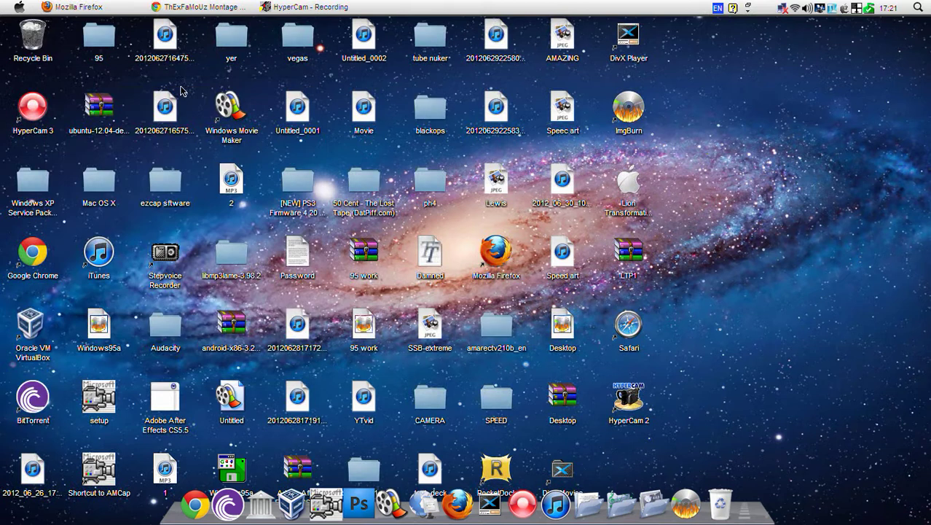
Step: Launch the Lion Transformation Pack 1.0 installer, then quit the unfinished setup
click(632, 188)
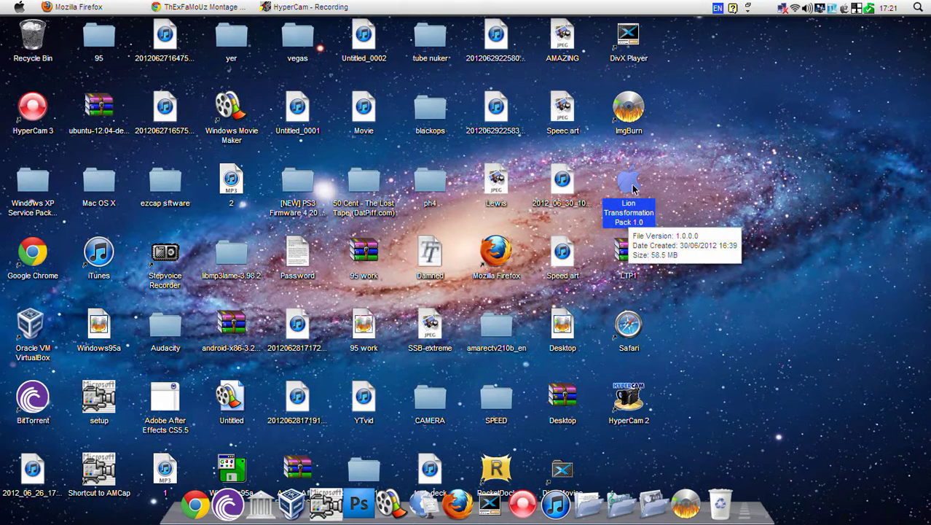
double_click(632, 188)
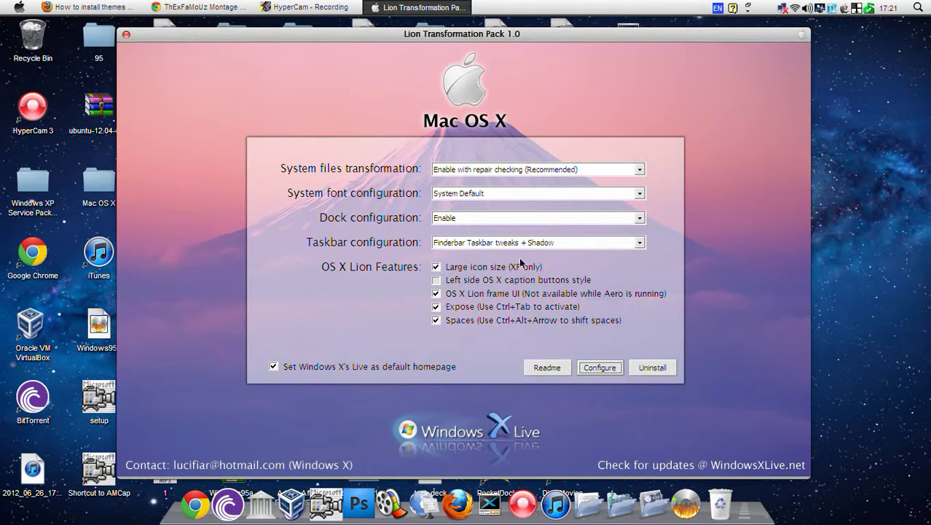
click(125, 34)
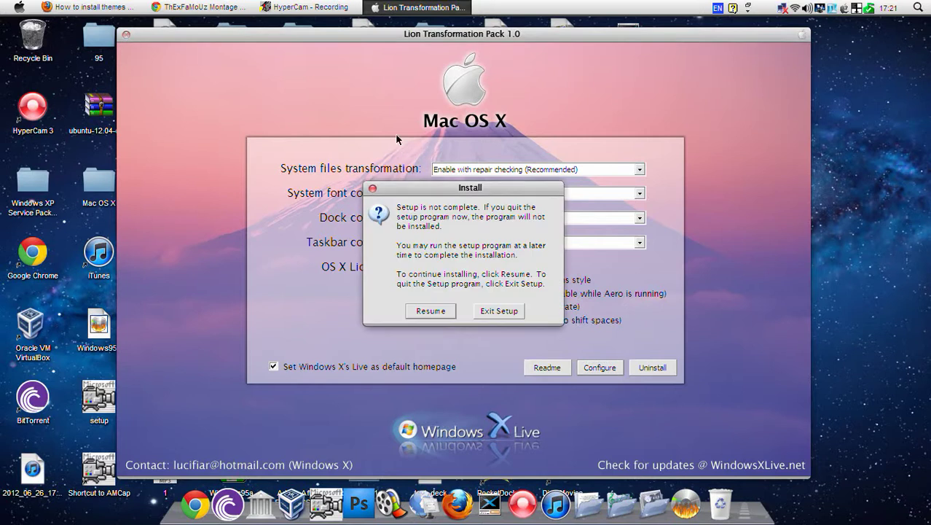
click(495, 312)
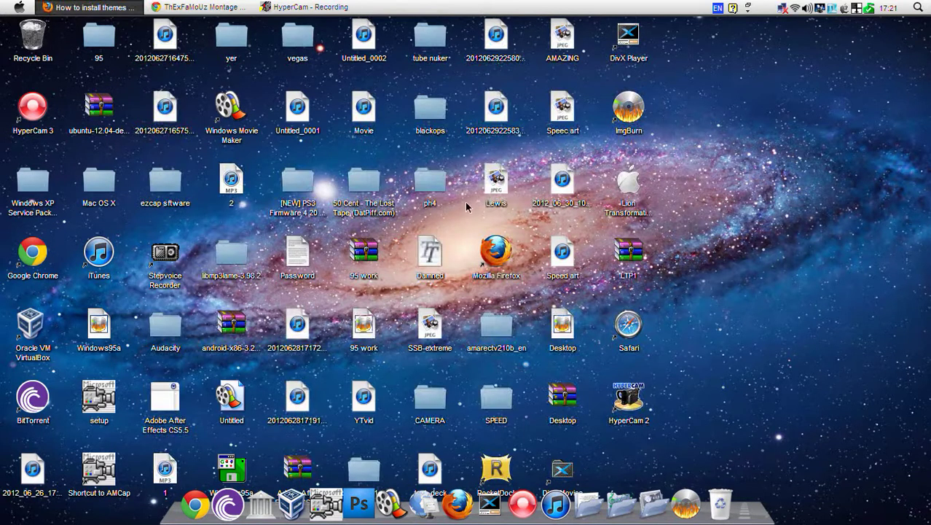
Step: Reopen the desktop's display settings and confirm the Lion theme
drag(677, 149, 638, 153)
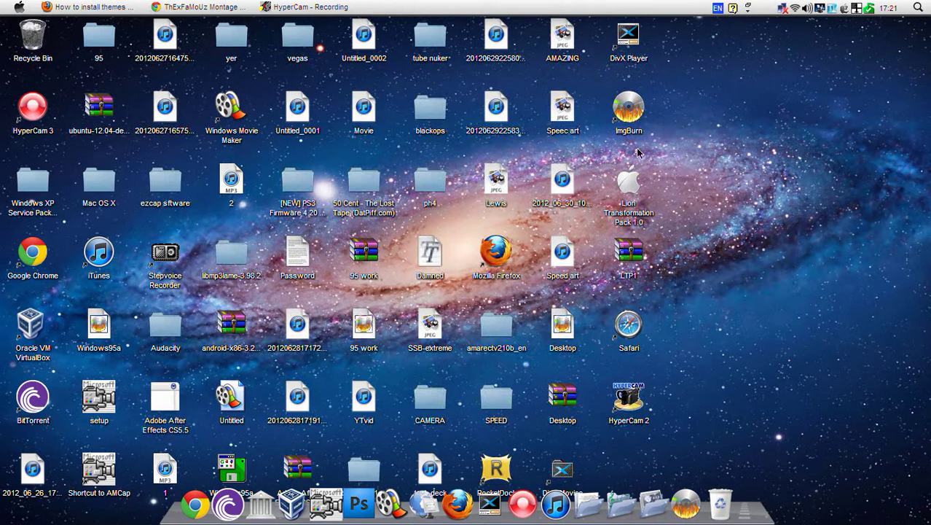
right_click(675, 140)
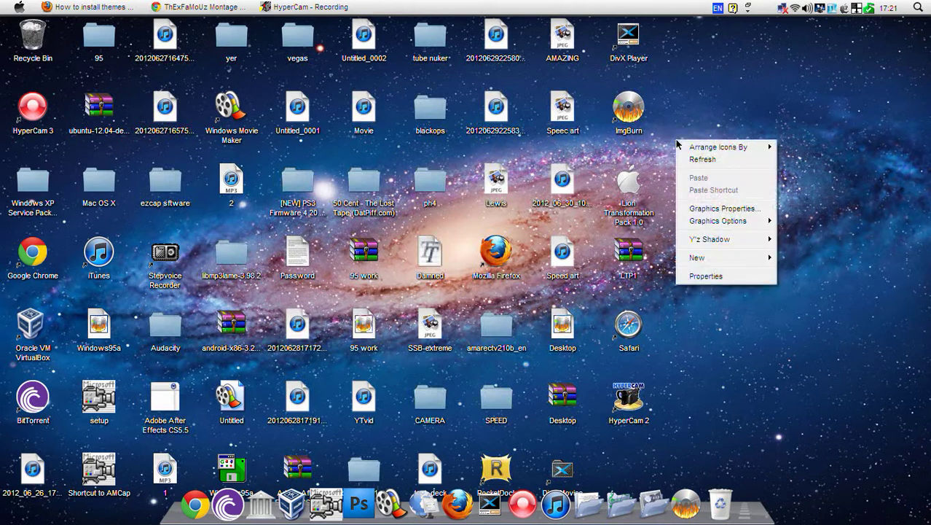
click(708, 279)
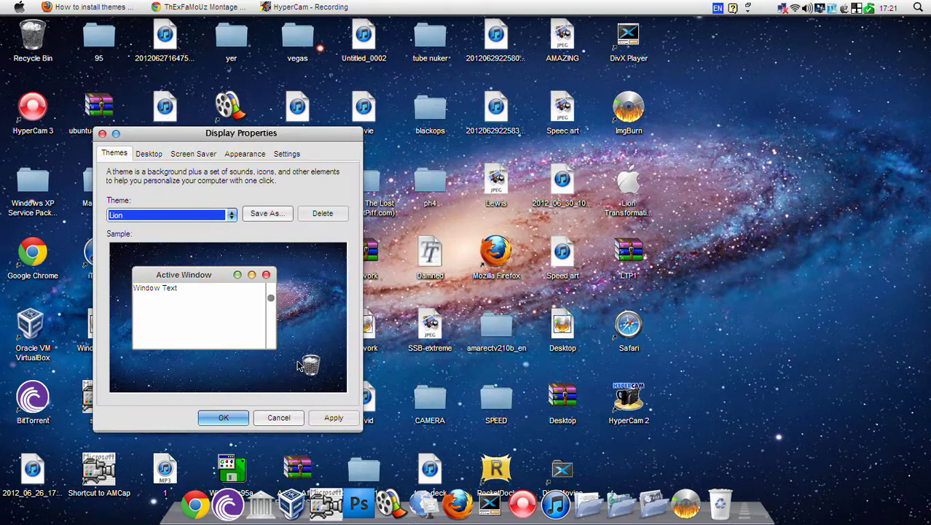
click(246, 420)
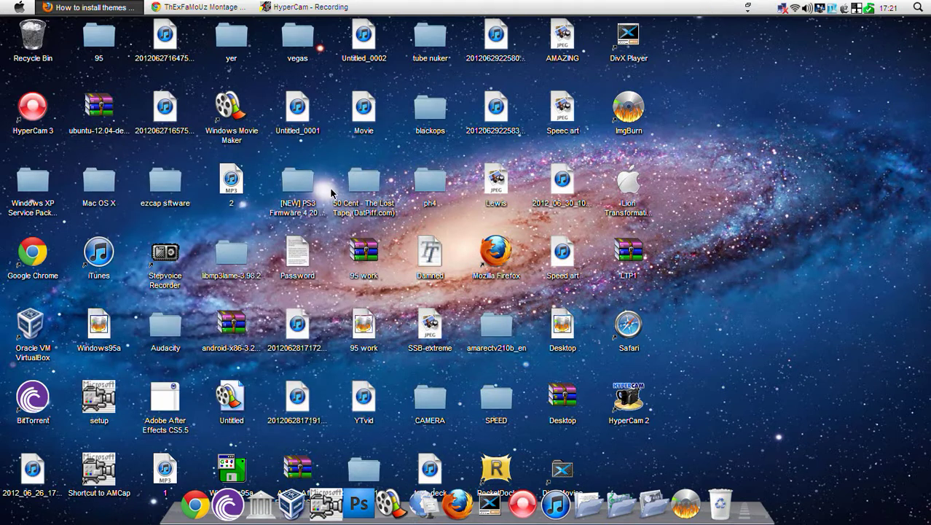
Step: Select a block of desktop icons, then clear the selection
click(326, 233)
drag(426, 224, 667, 232)
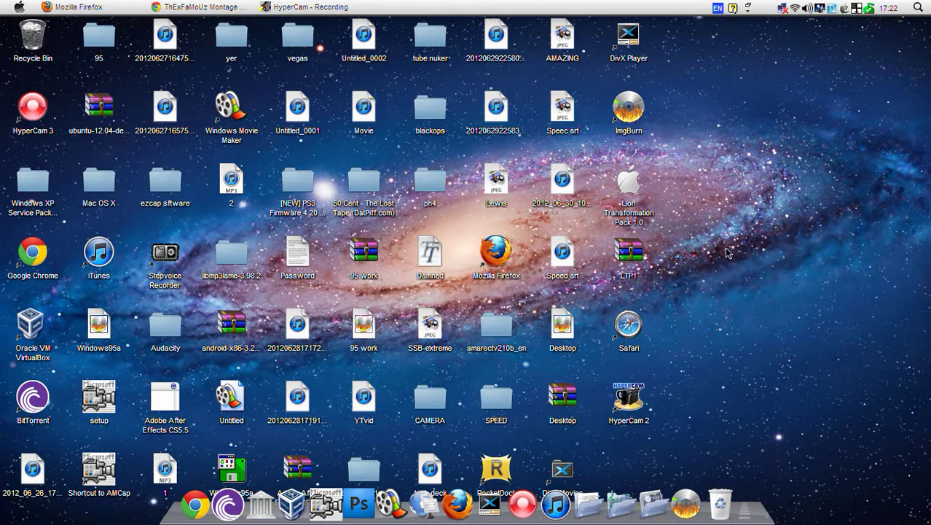
drag(764, 457, 2, 20)
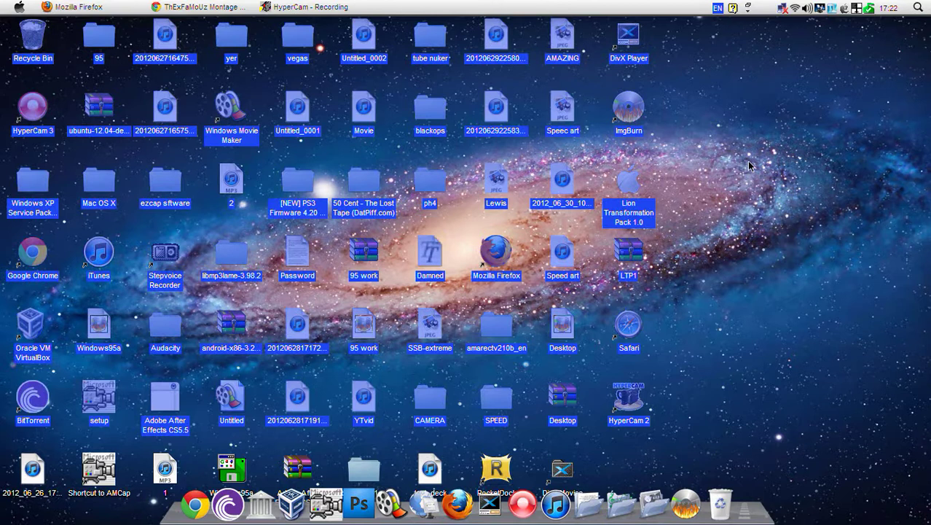
click(784, 239)
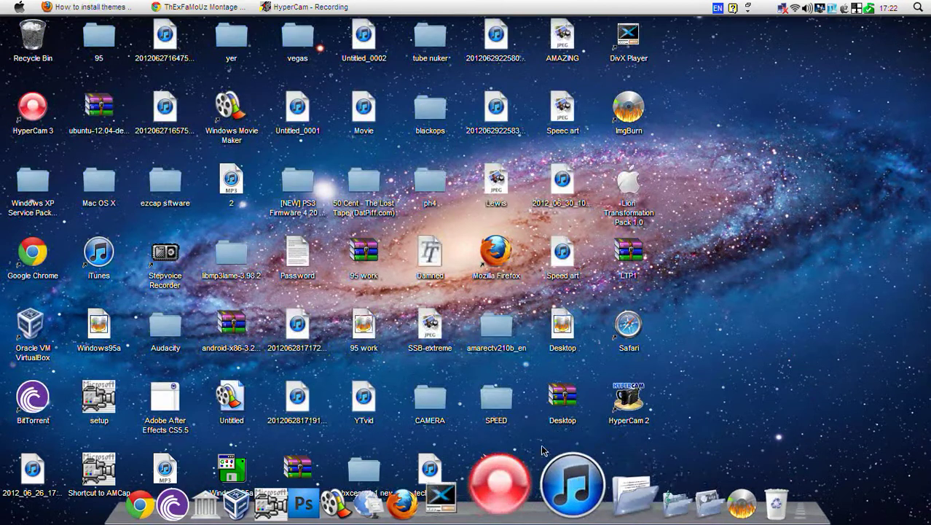
click(222, 6)
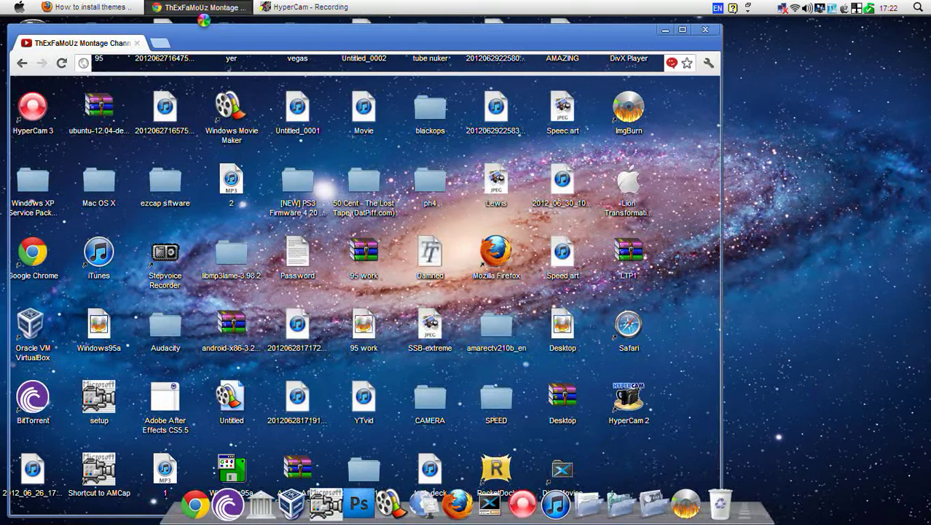
click(218, 63)
text(www)
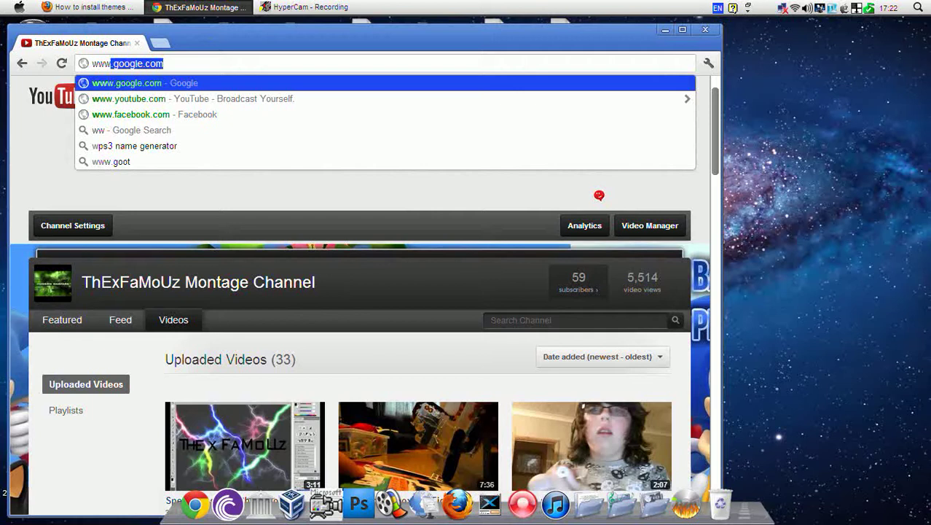
text(.goo)
key(Return)
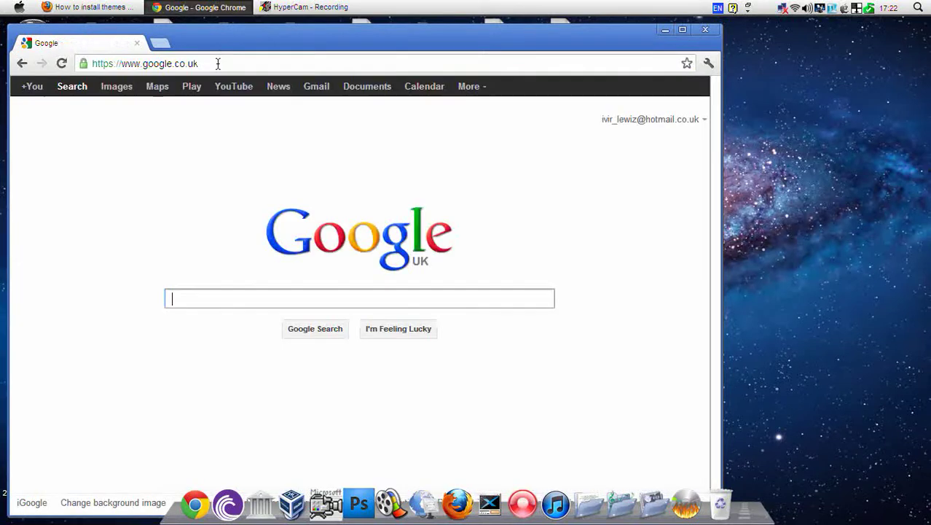
text(rocke)
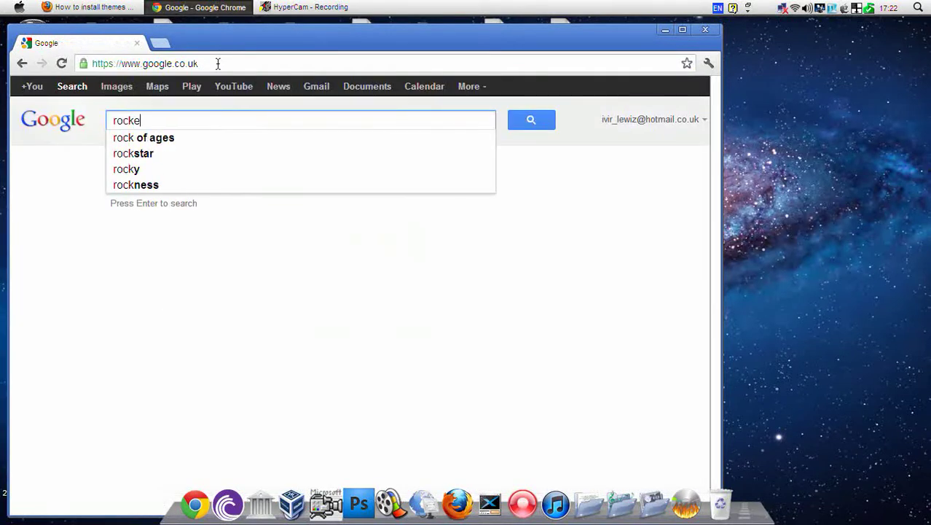
text(t dock)
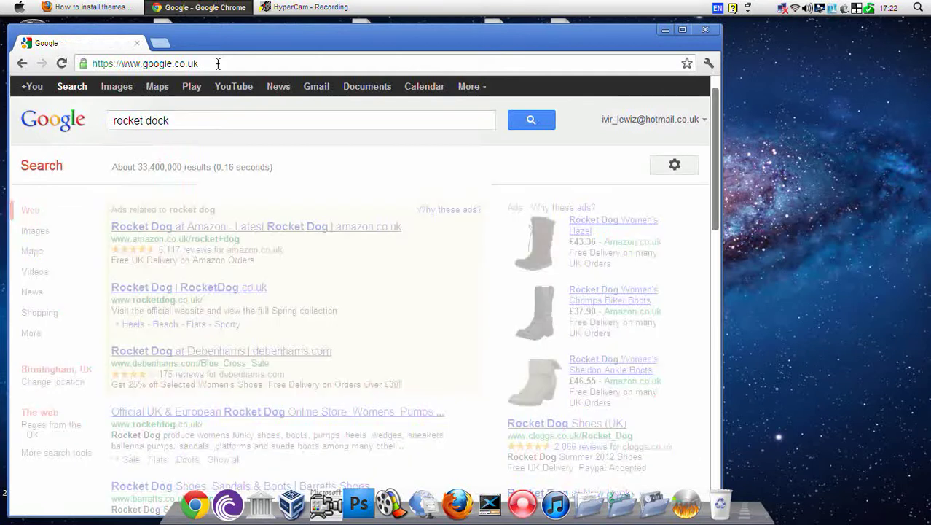
key(Return)
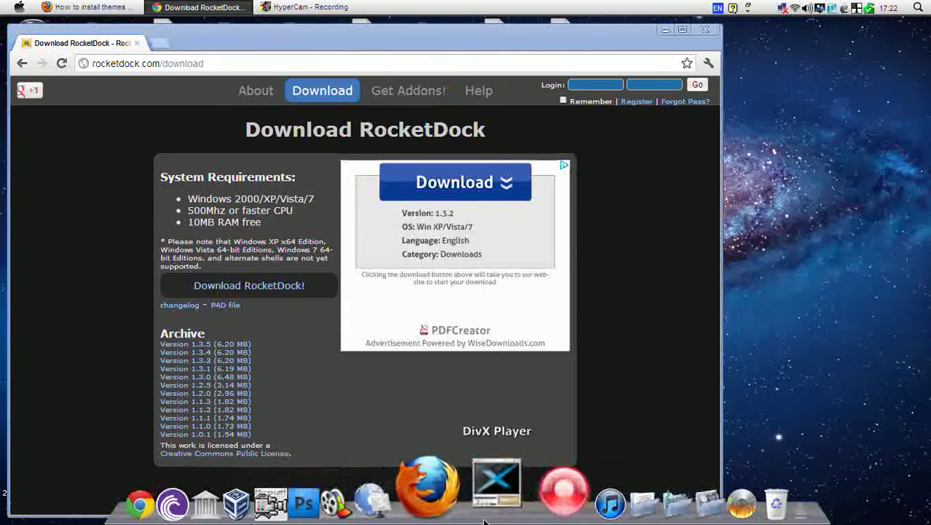
Step: Tick Run at Startup on the General page of RocketDock's Dock Settings and save
right_click(488, 508)
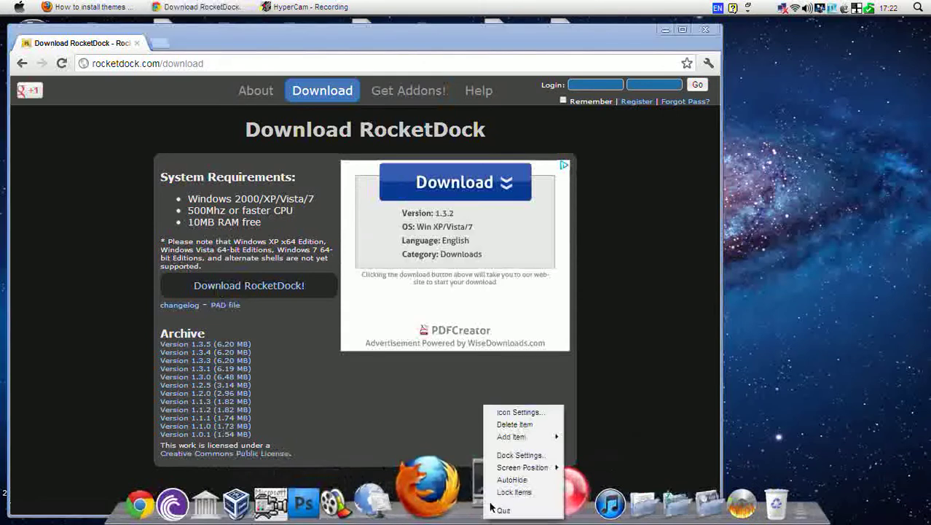
click(530, 455)
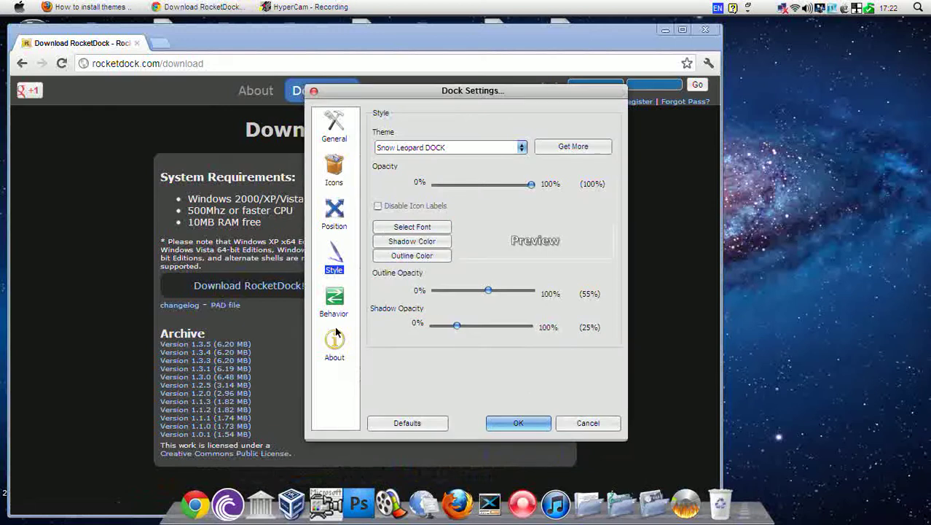
click(333, 122)
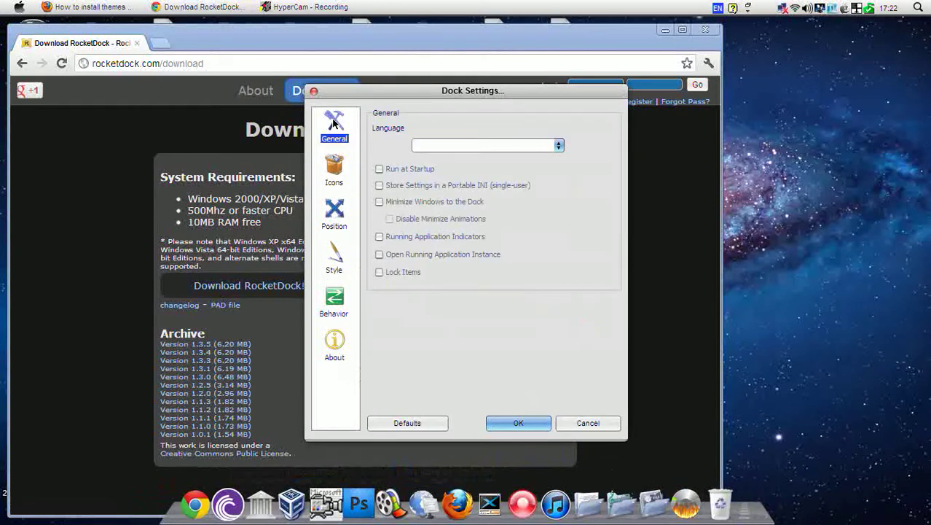
click(388, 171)
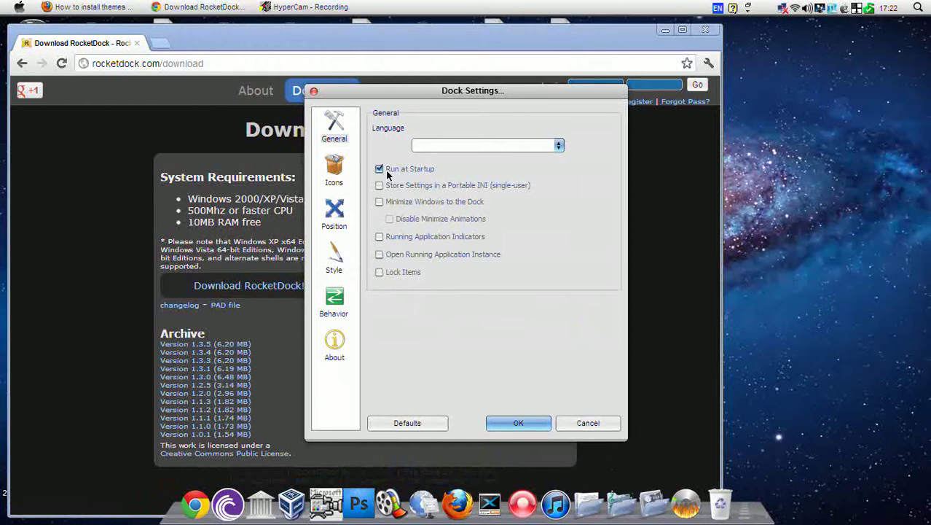
click(527, 422)
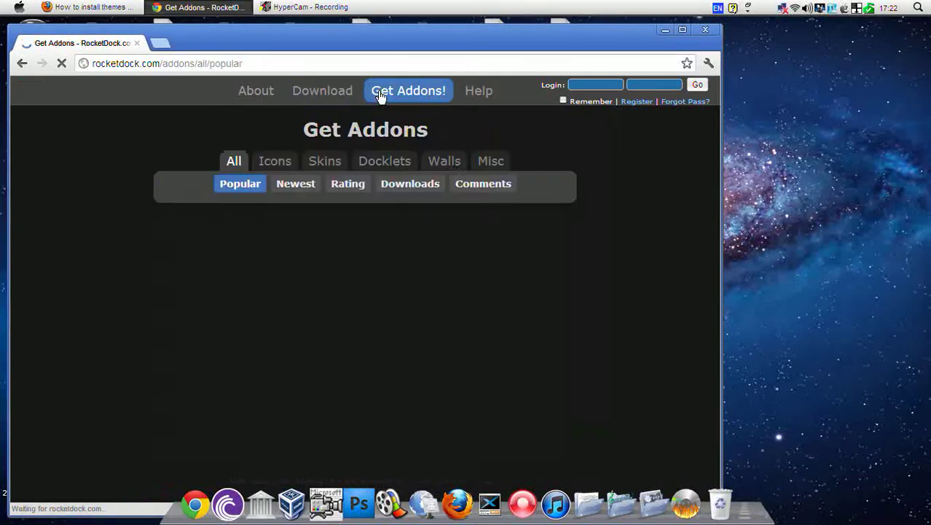
Step: Search RocketDock.com add-ons for 'Snow leo'
click(513, 206)
key(Caps_Lock)
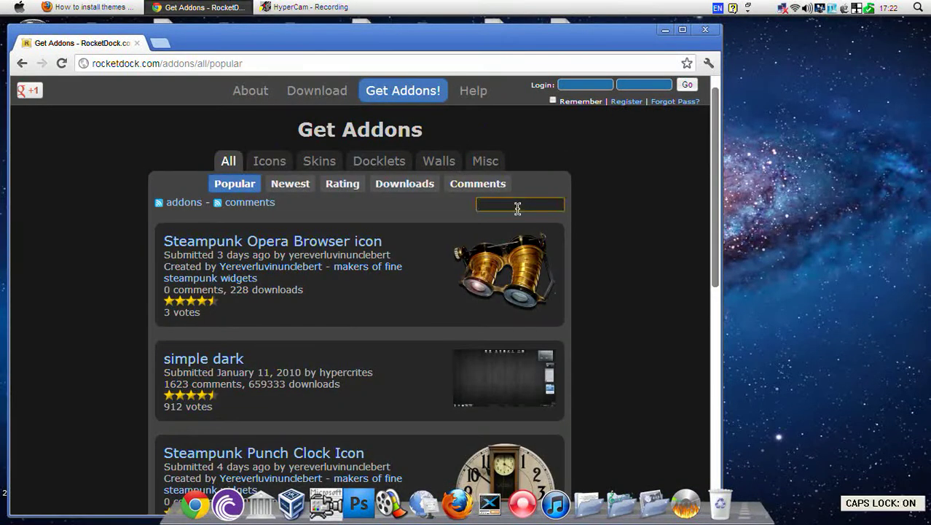
text(Snow leo)
key(Return)
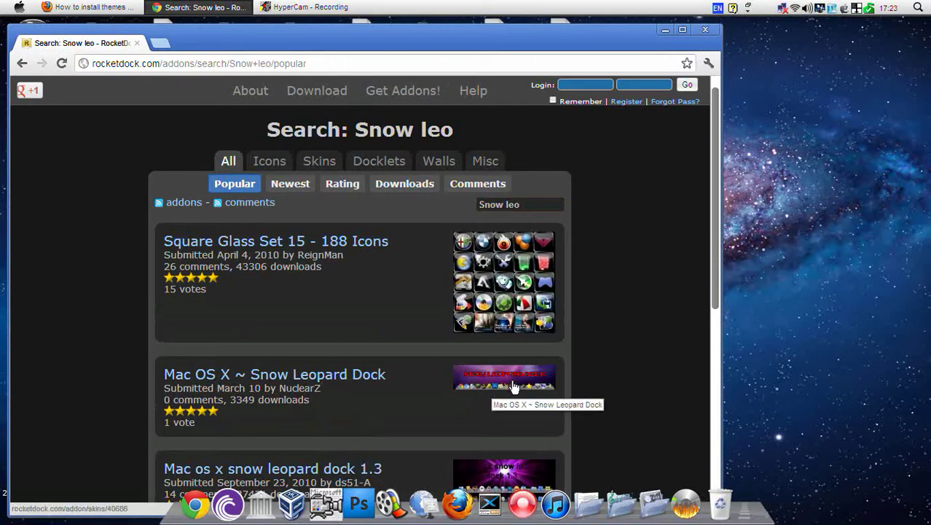
Step: Download Snow-Leopard-DOCK.zip from the Mac OS X ~ Snow Leopard Dock page and open it
click(300, 378)
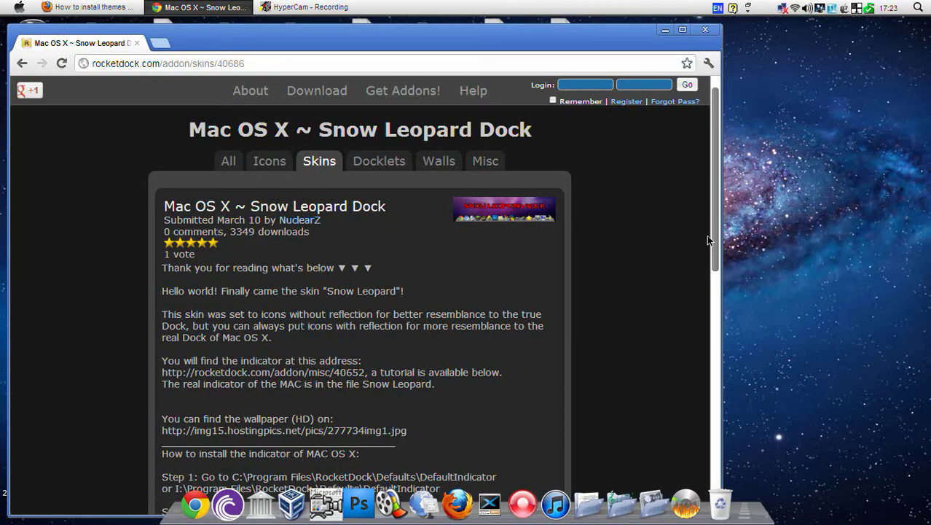
drag(706, 235, 704, 326)
click(218, 402)
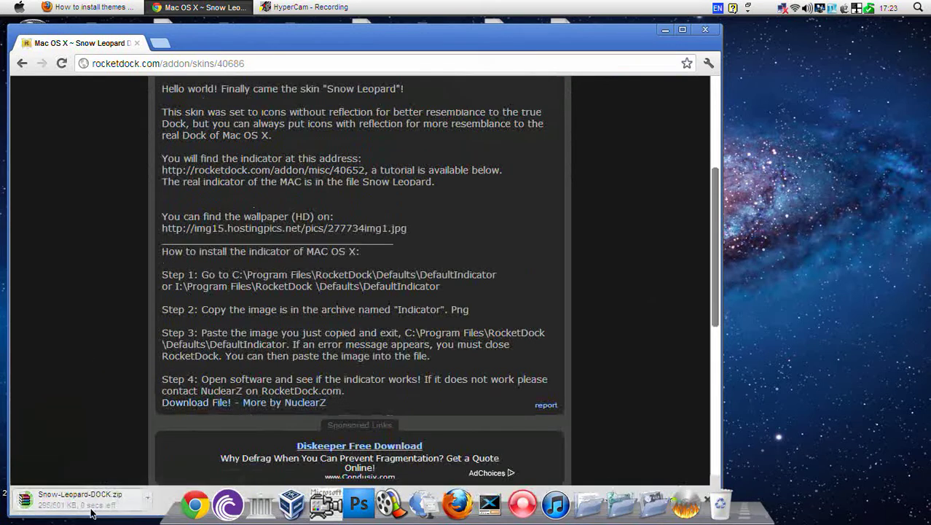
click(94, 507)
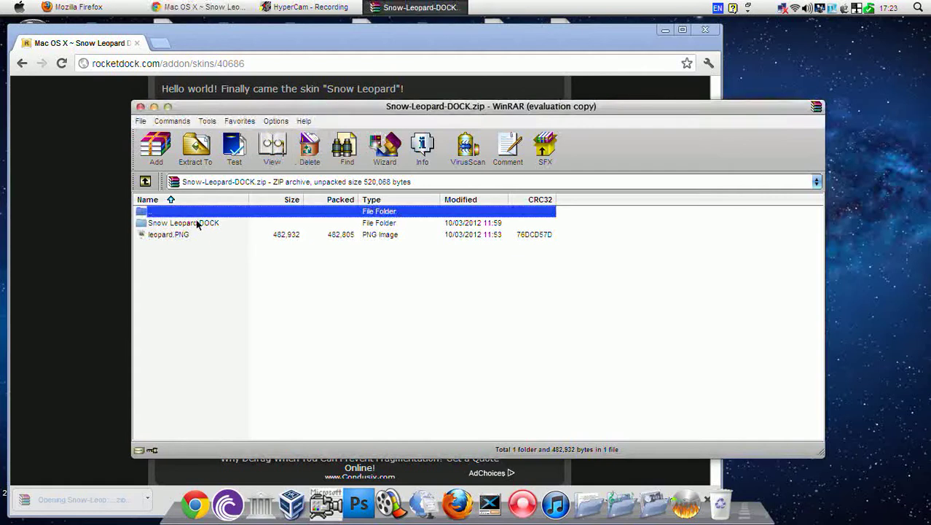
Step: Open My Computer from the Start menu, keeping the missing shortcut, and move it right
click(19, 6)
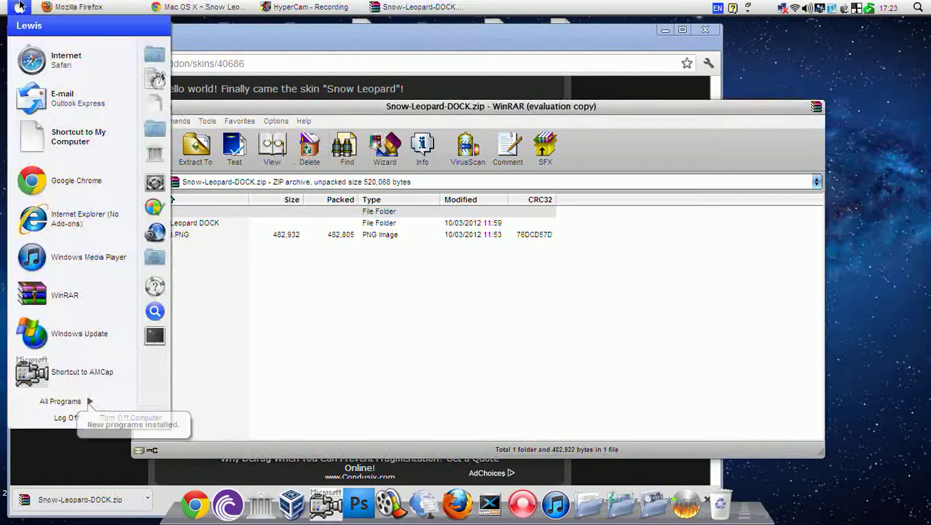
click(94, 151)
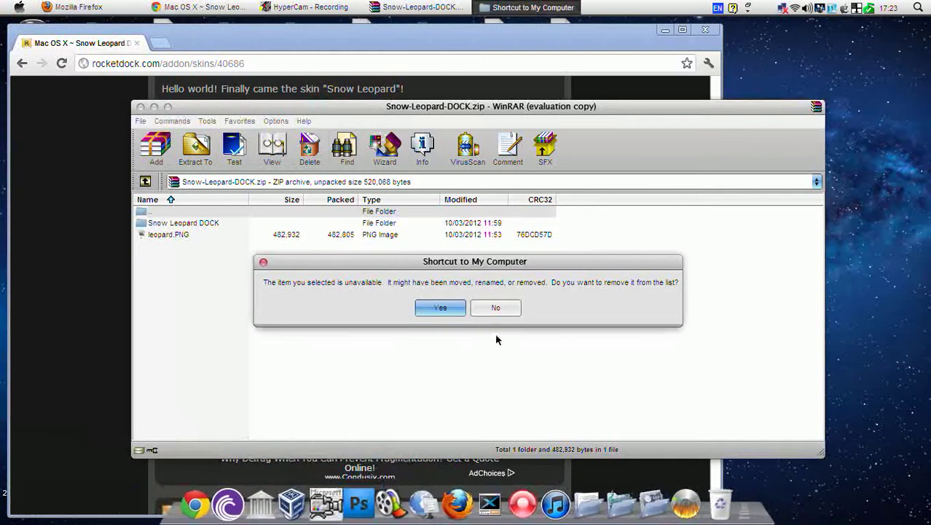
click(497, 309)
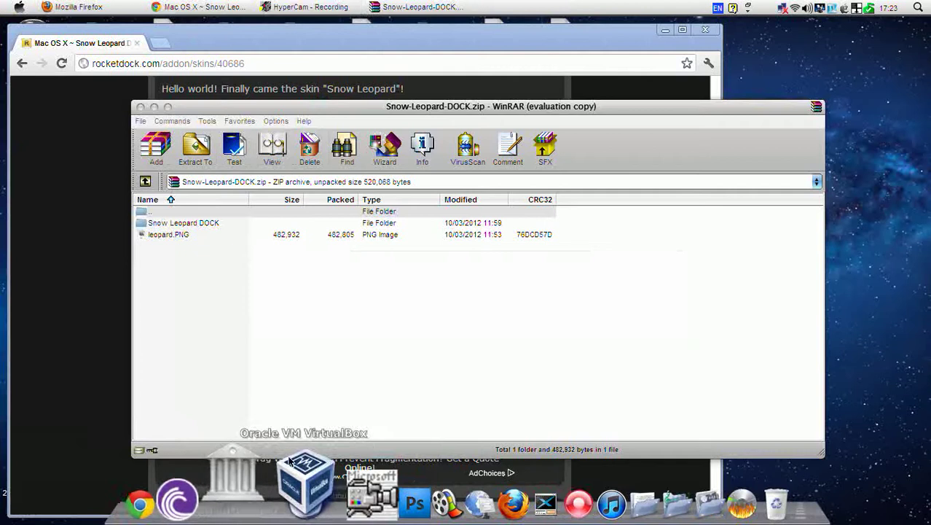
drag(254, 95, 703, 65)
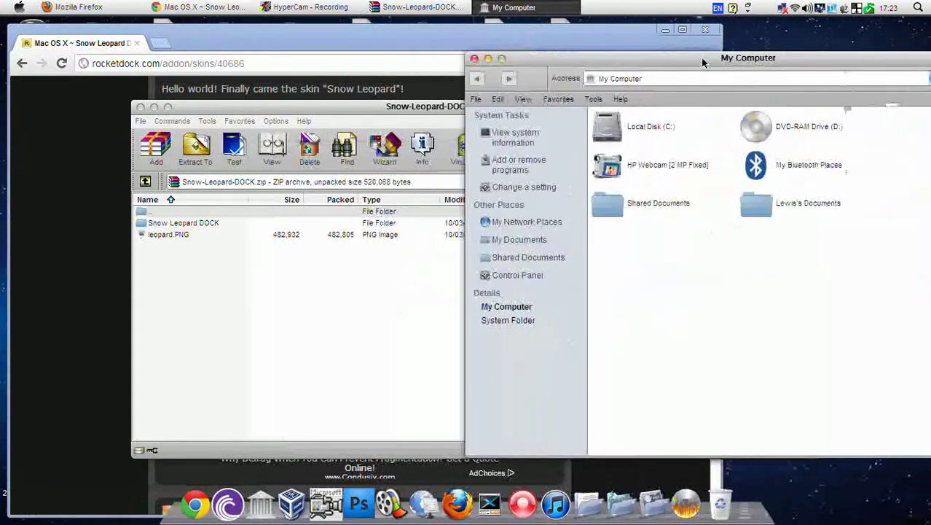
Step: Browse to C:\Program Files\RocketDock\Skins in Explorer
click(646, 126)
double_click(646, 126)
double_click(631, 202)
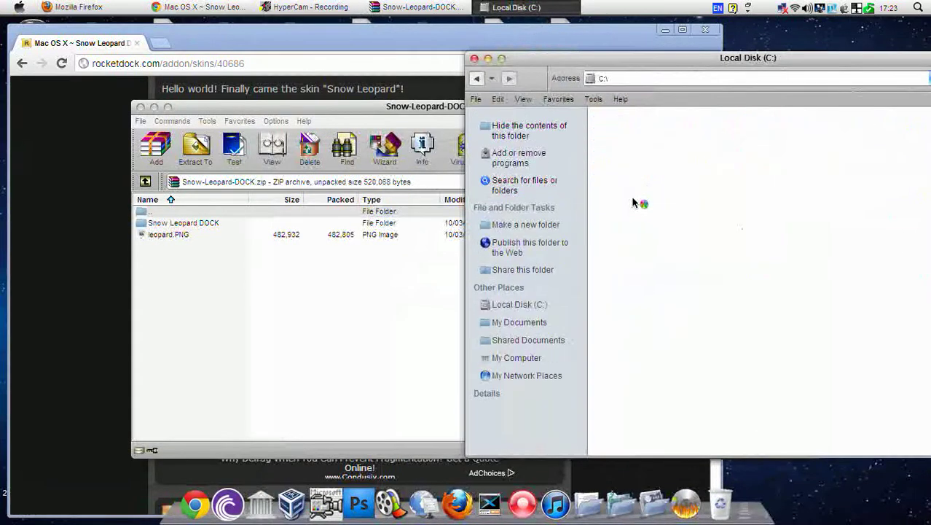
click(764, 393)
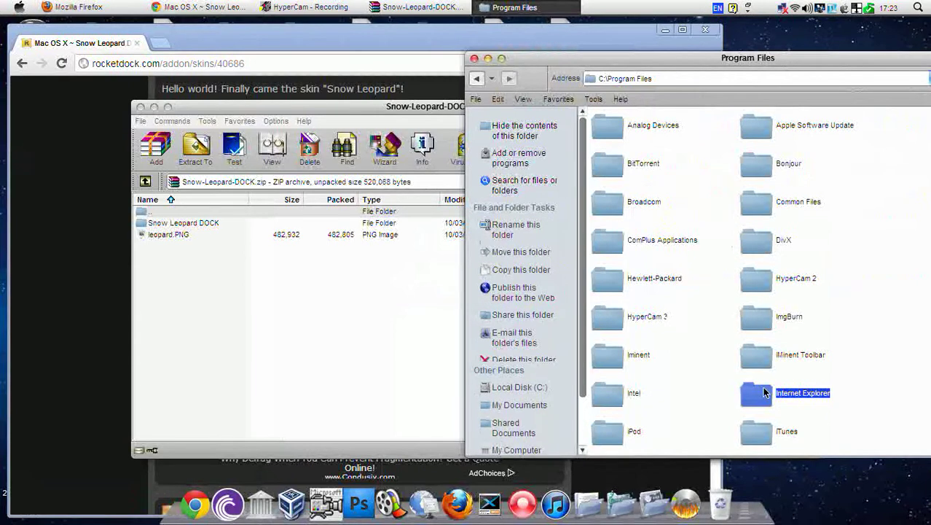
key(F2)
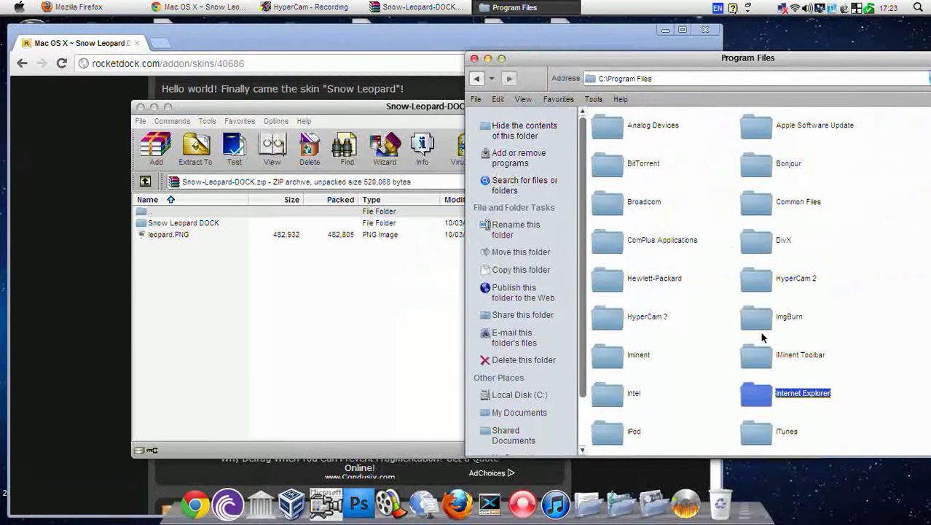
key(r)
key(r)
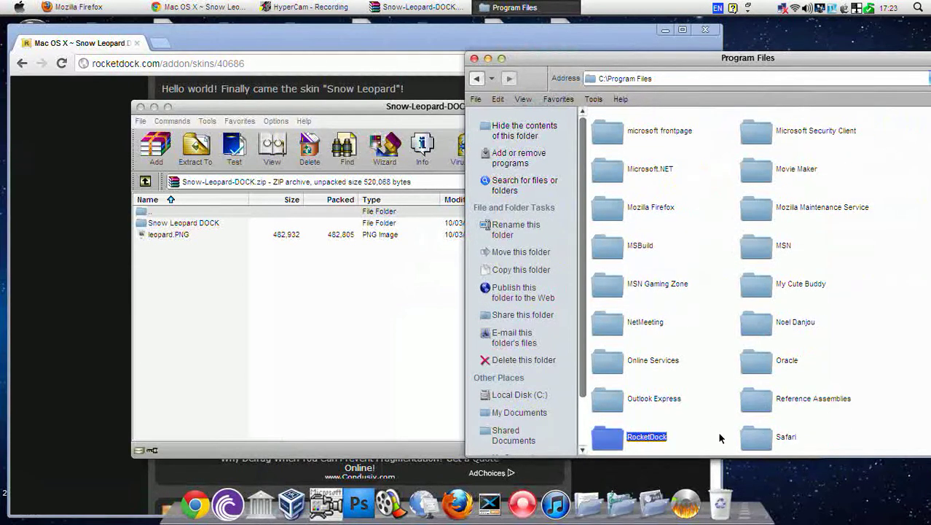
double_click(631, 440)
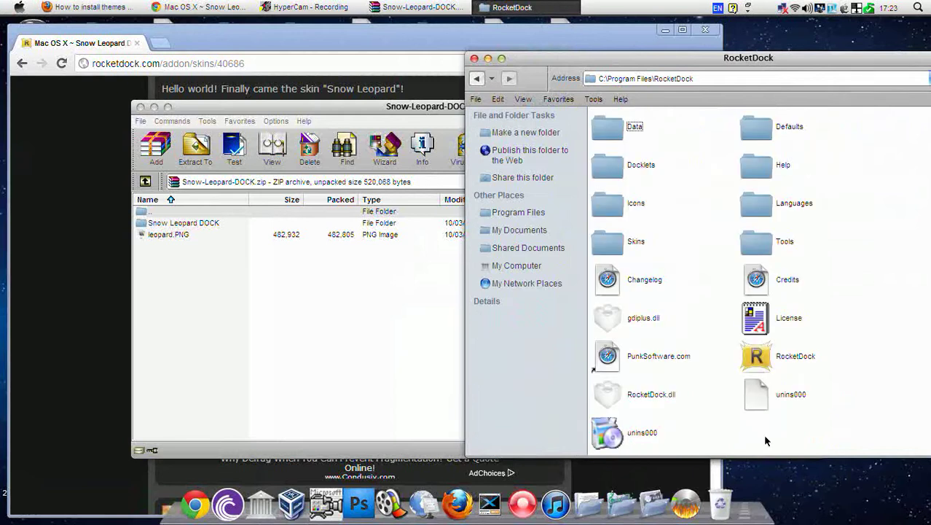
double_click(618, 247)
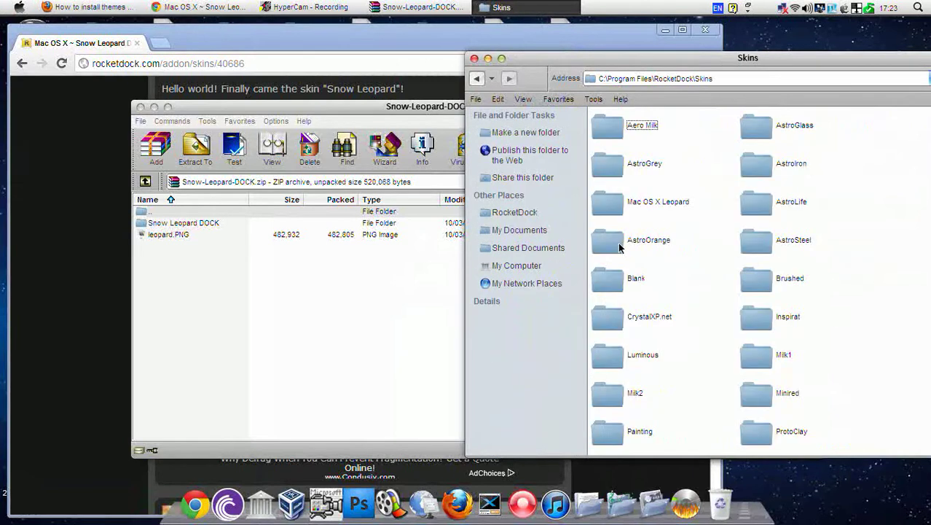
Step: Drag Snow Leopard DOCK from the archive into Skins, cancel the folder replace, and close both windows
click(225, 222)
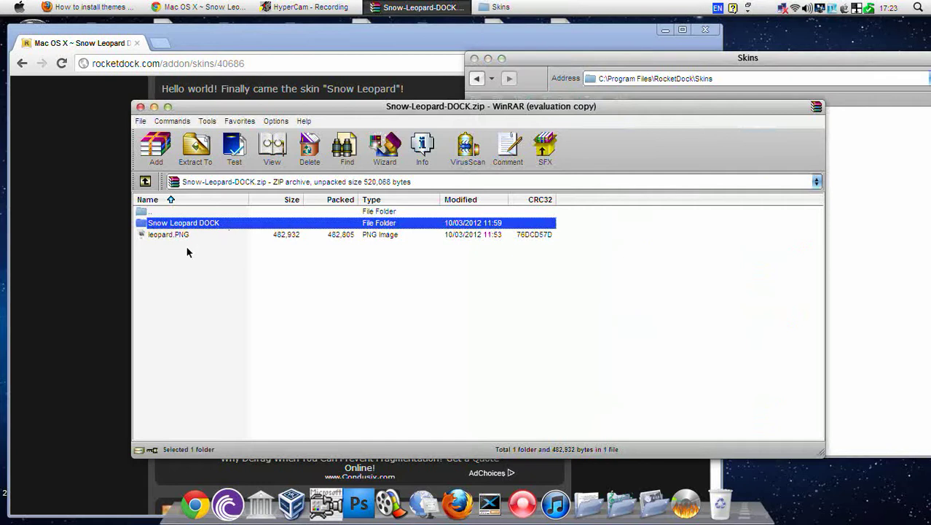
drag(196, 228, 874, 246)
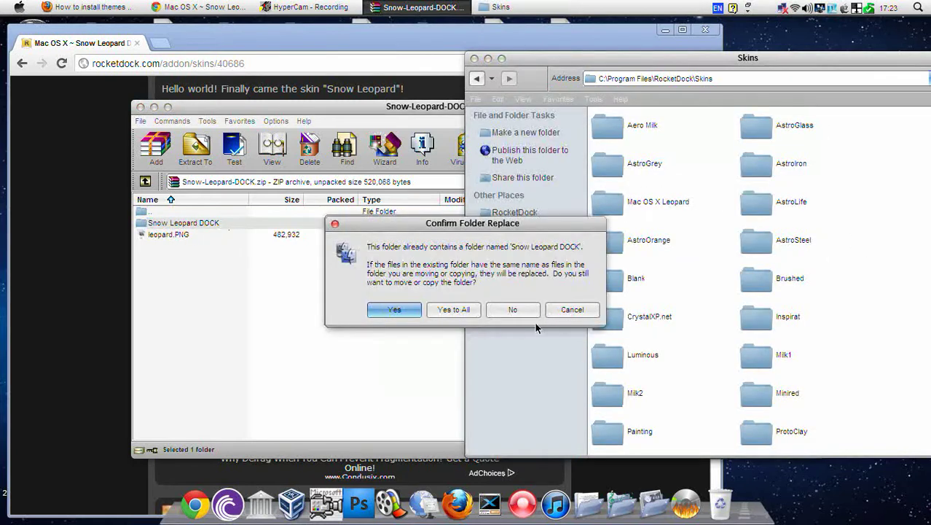
click(572, 309)
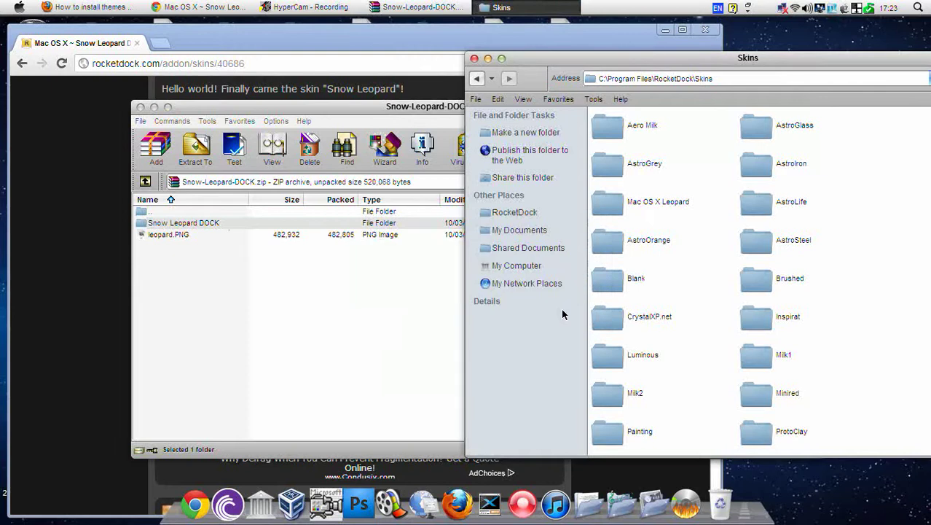
click(418, 8)
click(142, 109)
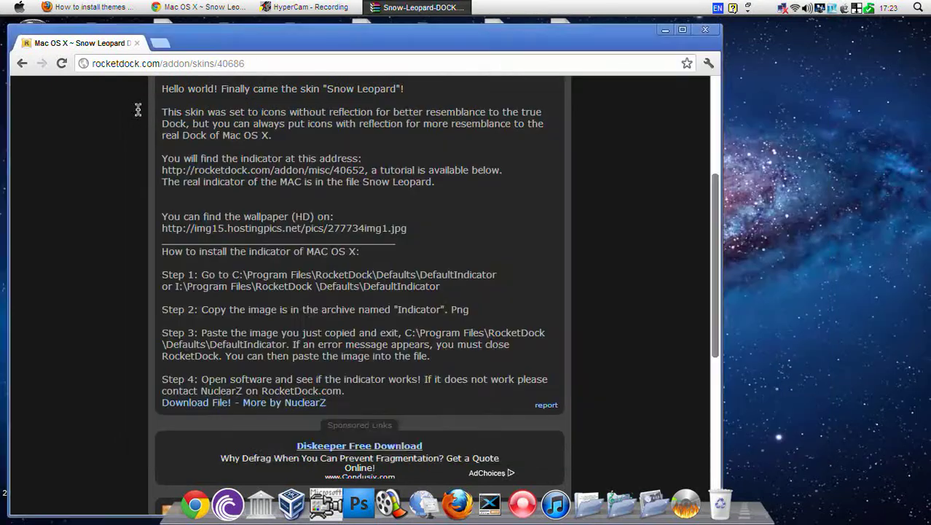
Step: Set the Style theme in Dock Settings to Snow Leopard DOCK and apply it
right_click(355, 503)
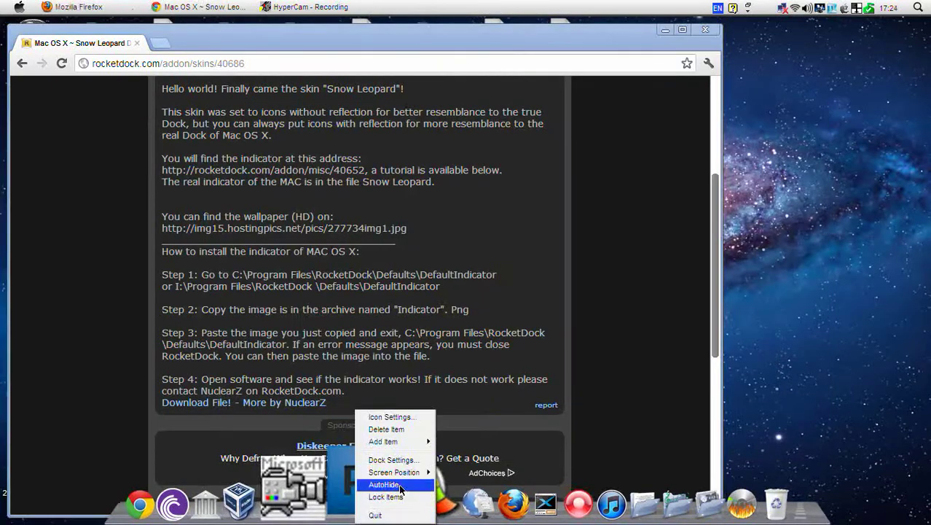
click(393, 460)
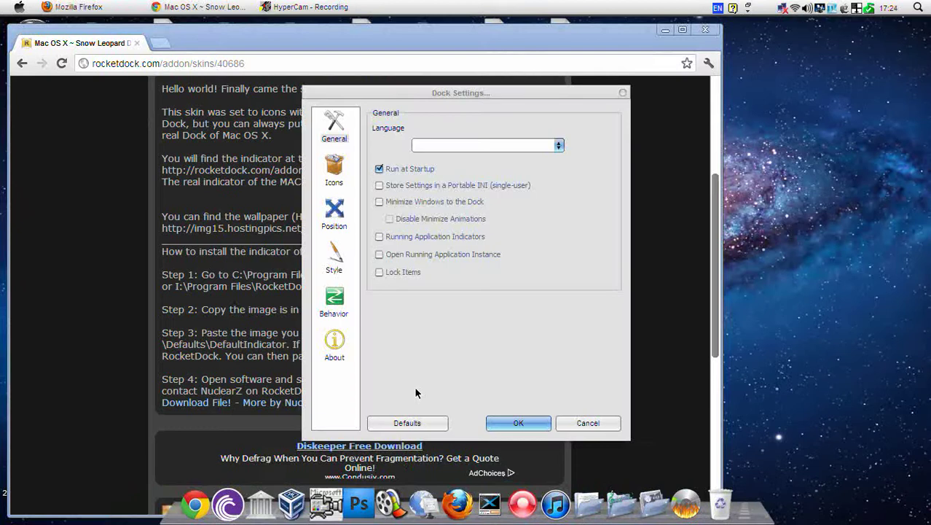
click(342, 164)
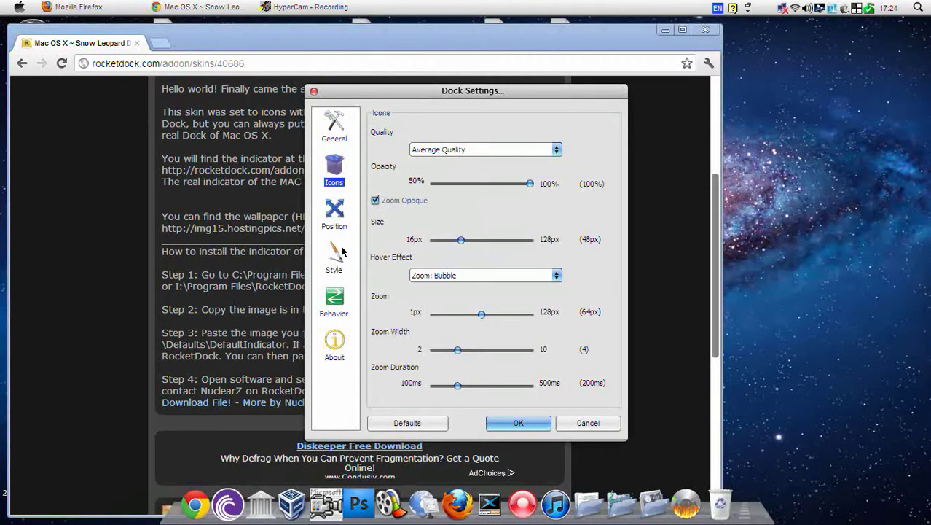
click(342, 251)
click(484, 145)
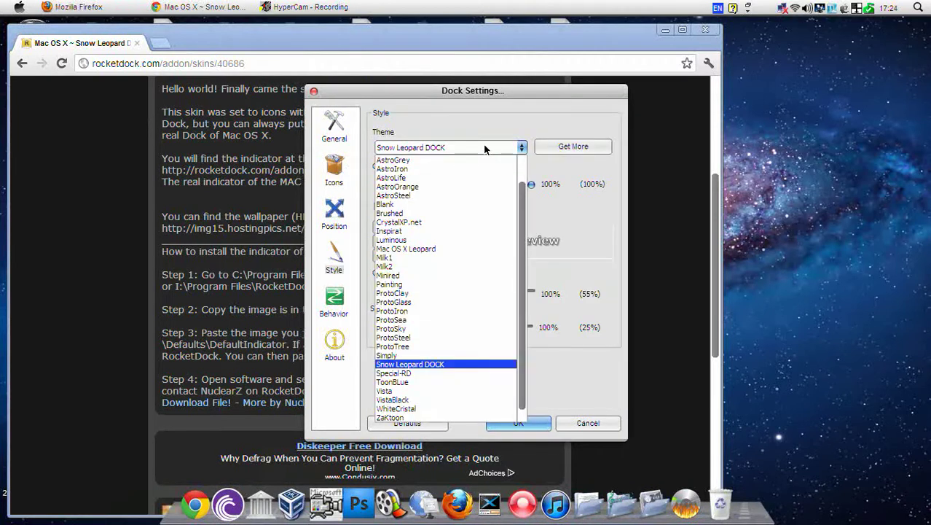
click(468, 223)
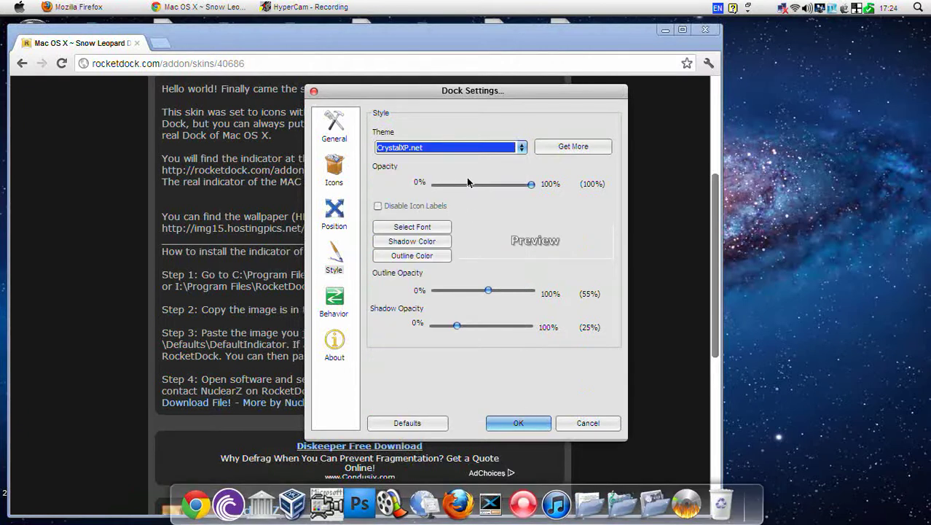
click(470, 150)
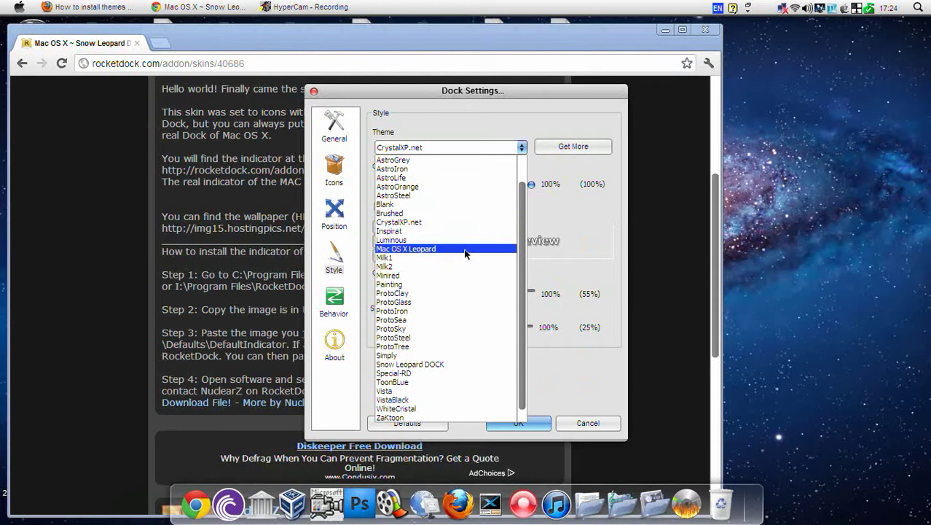
click(462, 367)
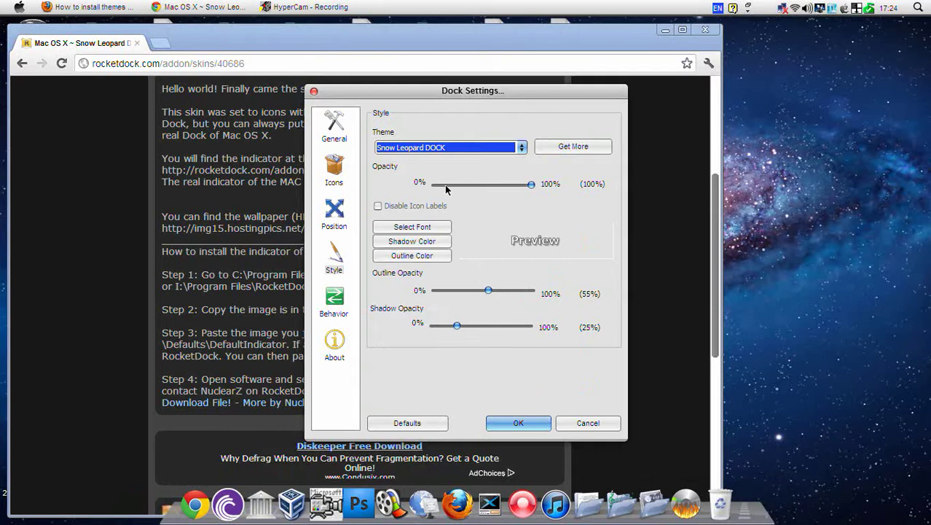
click(516, 423)
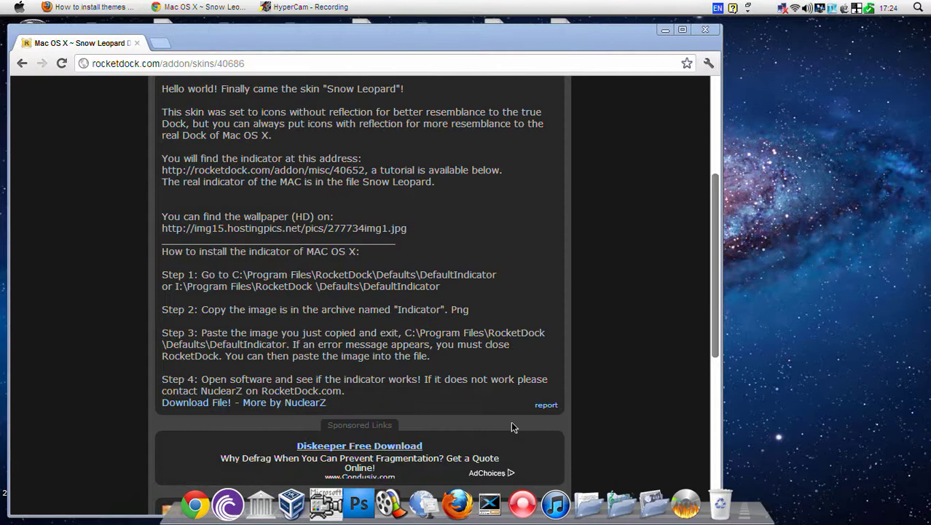
Step: Close the Chrome window showing the Snow Leopard skin page
click(706, 29)
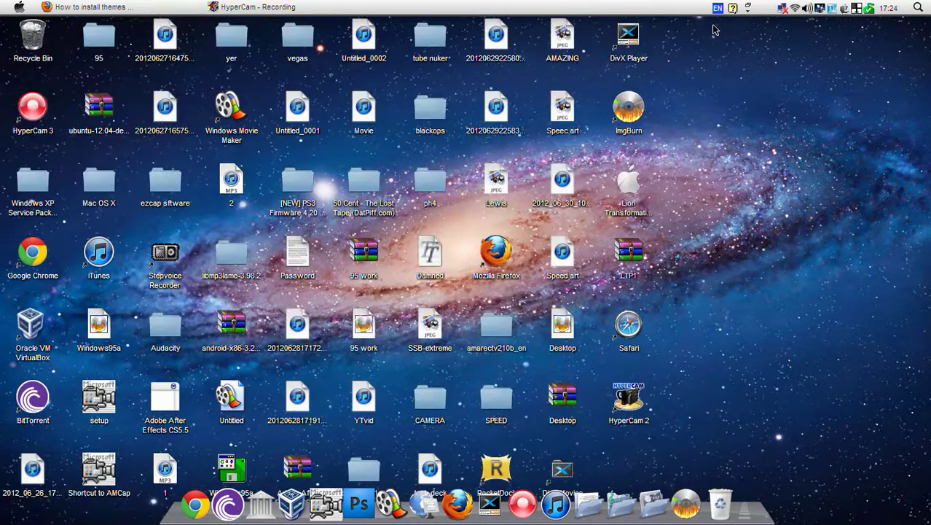